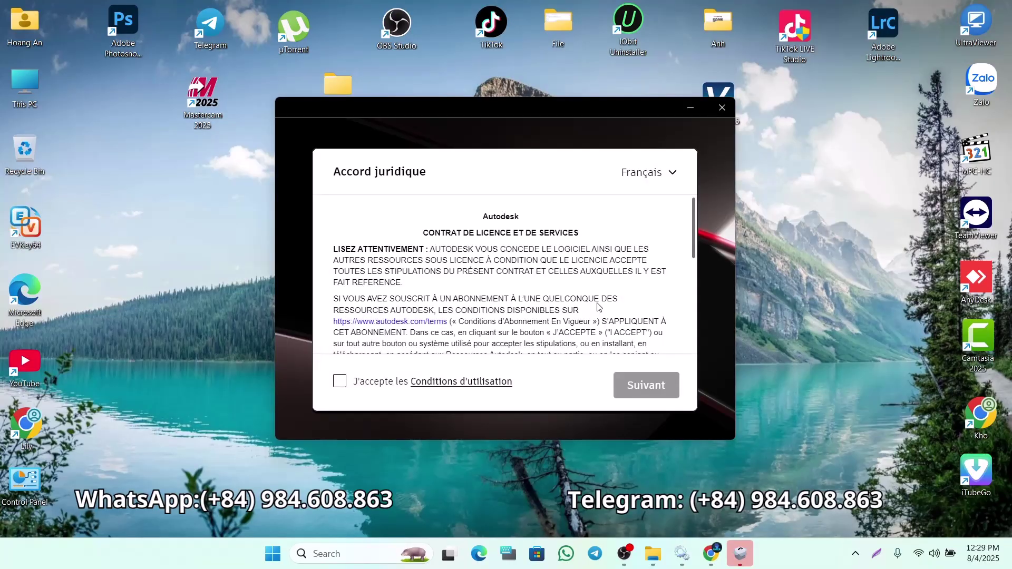
Try to install AutoCAD 2023 in C:\Program Files\Autodesk after accepting the terms of use, and quit the installer.
{"action": "left_click", "coordinate": [339, 381]}
{"action": "left_click", "coordinate": [648, 386]}
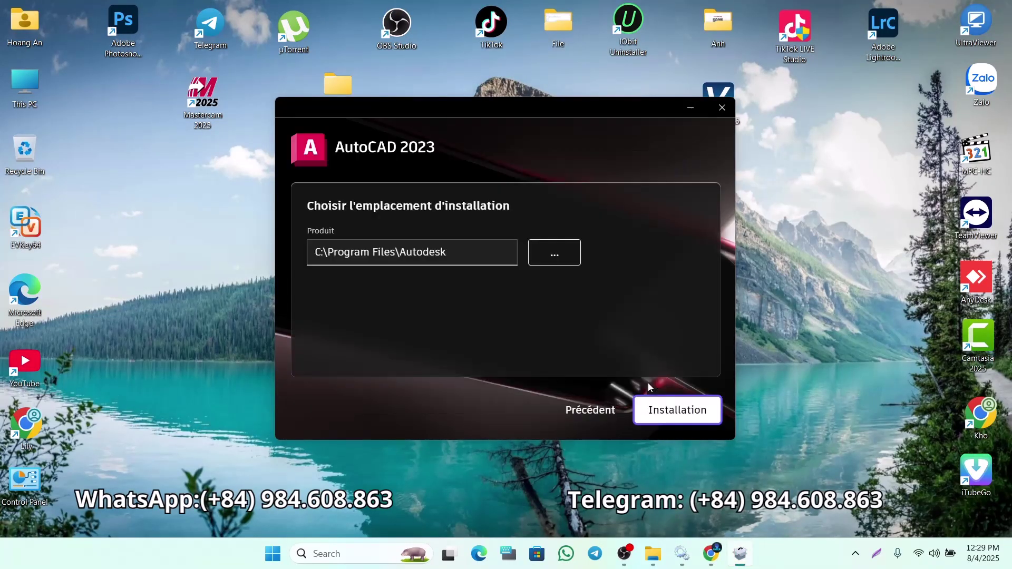
{"action": "left_click", "coordinate": [701, 412]}
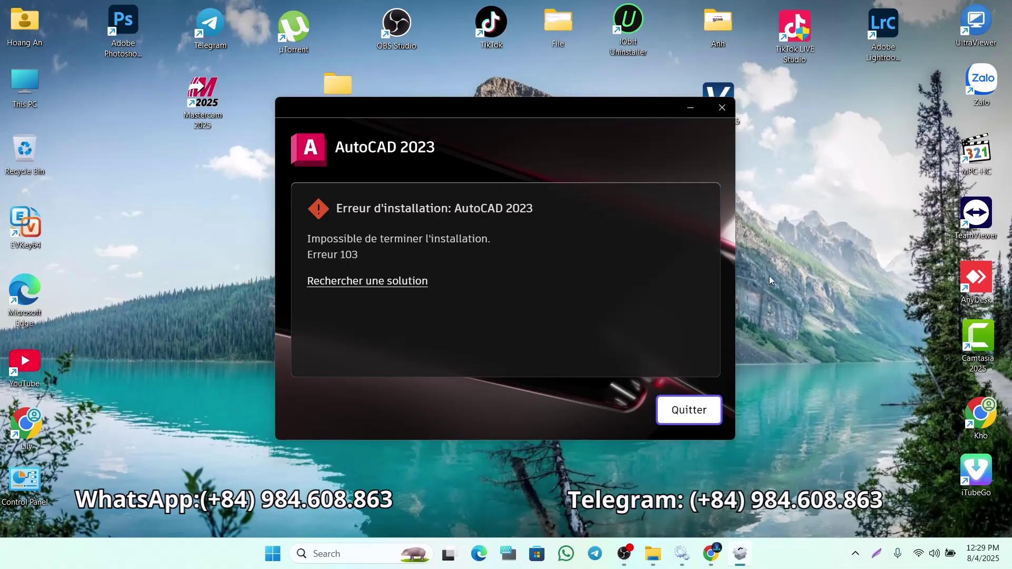
{"action": "left_click", "coordinate": [702, 410]}
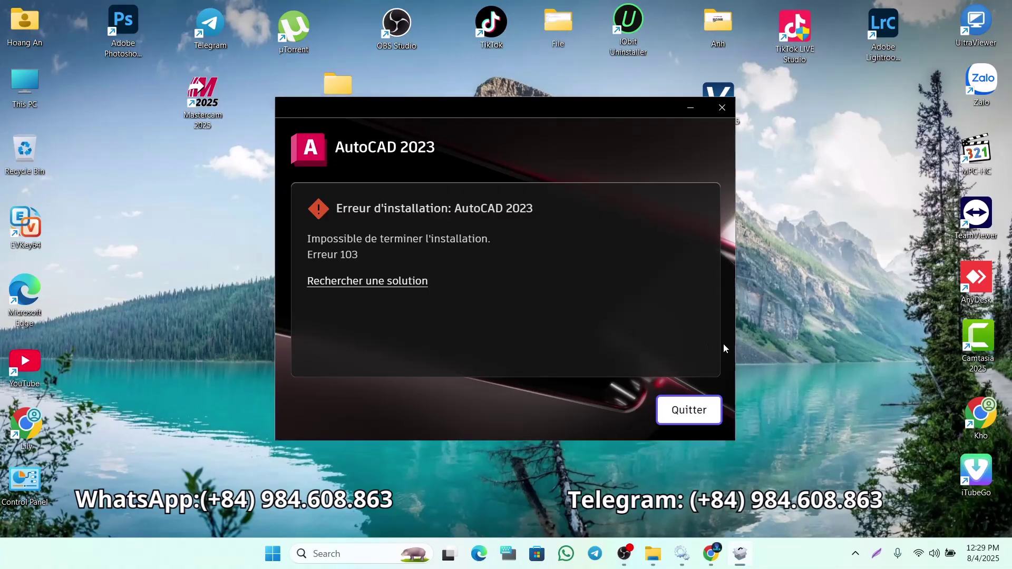
{"action": "right_click", "coordinate": [318, 204]}
{"action": "left_click", "coordinate": [365, 266]}
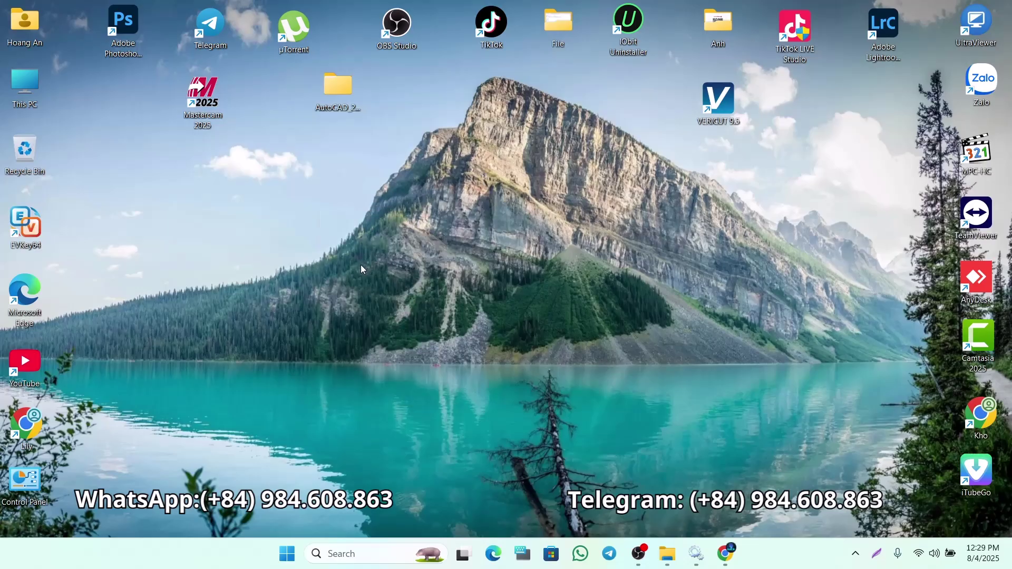
Open the ODIS folder inside C:\Autodesk\AutoCAD_2023_French_Win_64bit_dlm.
{"action": "double_click", "coordinate": [27, 86]}
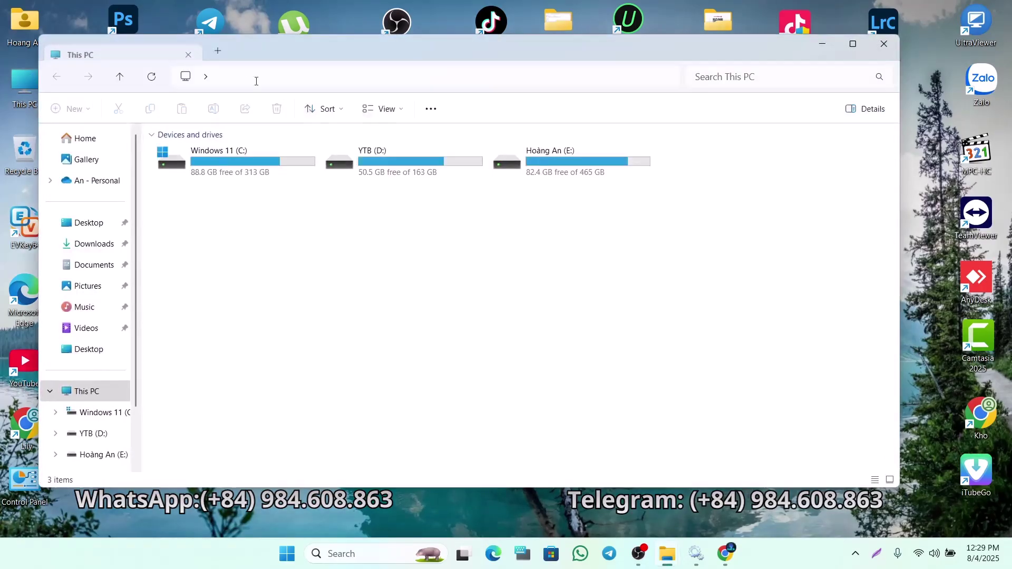
{"action": "double_click", "coordinate": [210, 172]}
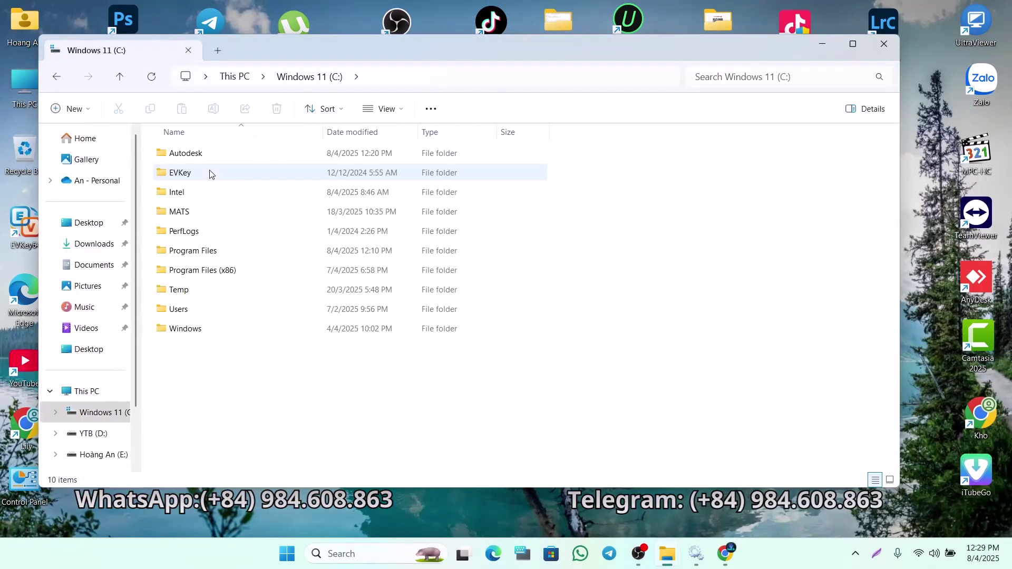
{"action": "double_click", "coordinate": [201, 249]}
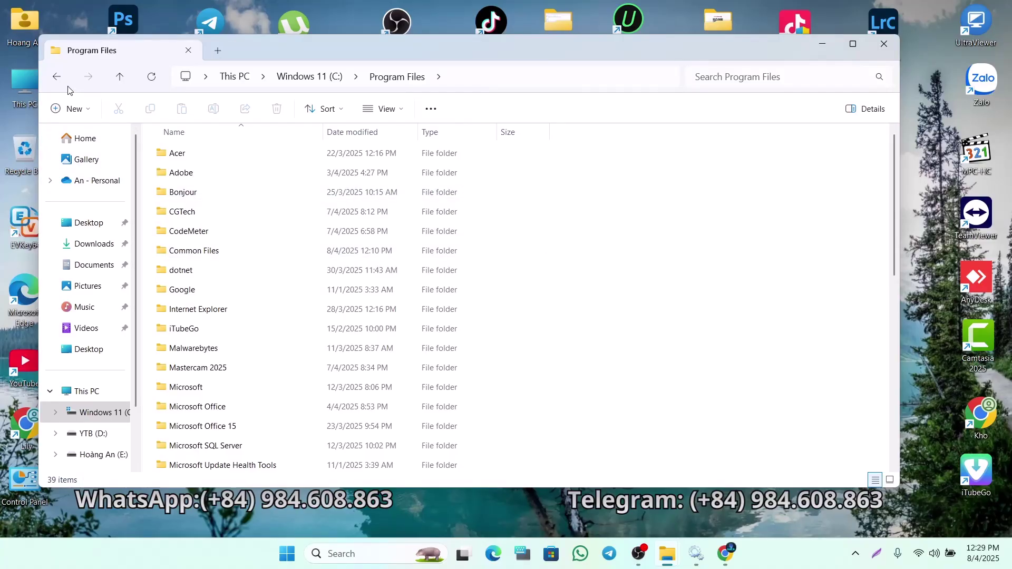
{"action": "left_click", "coordinate": [57, 76]}
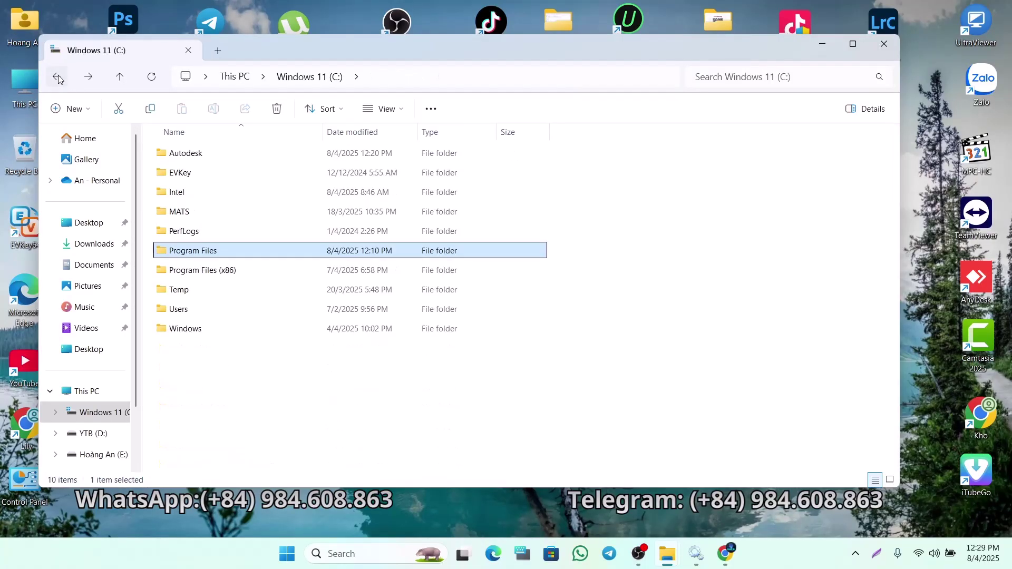
{"action": "double_click", "coordinate": [188, 158]}
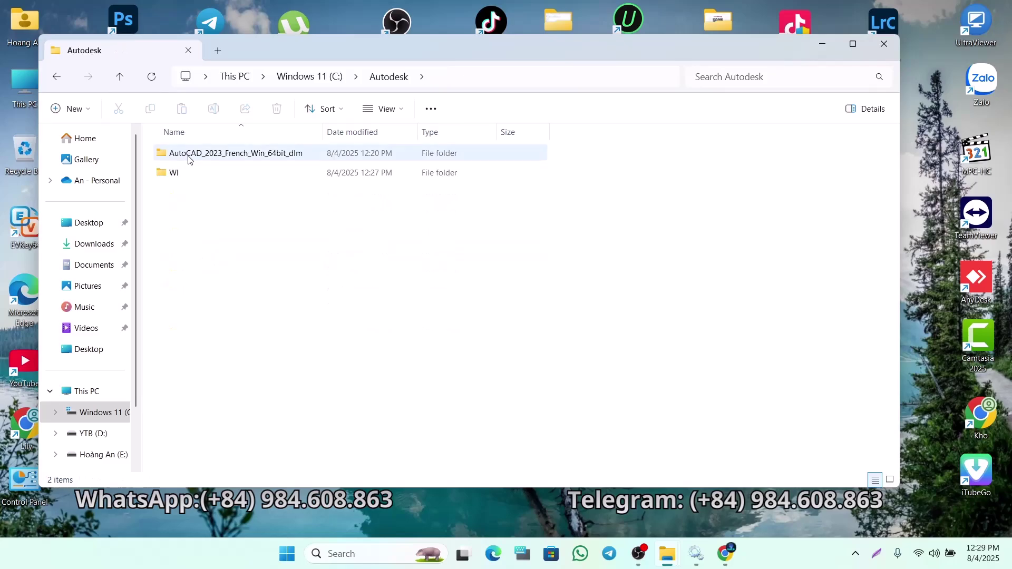
{"action": "double_click", "coordinate": [188, 156]}
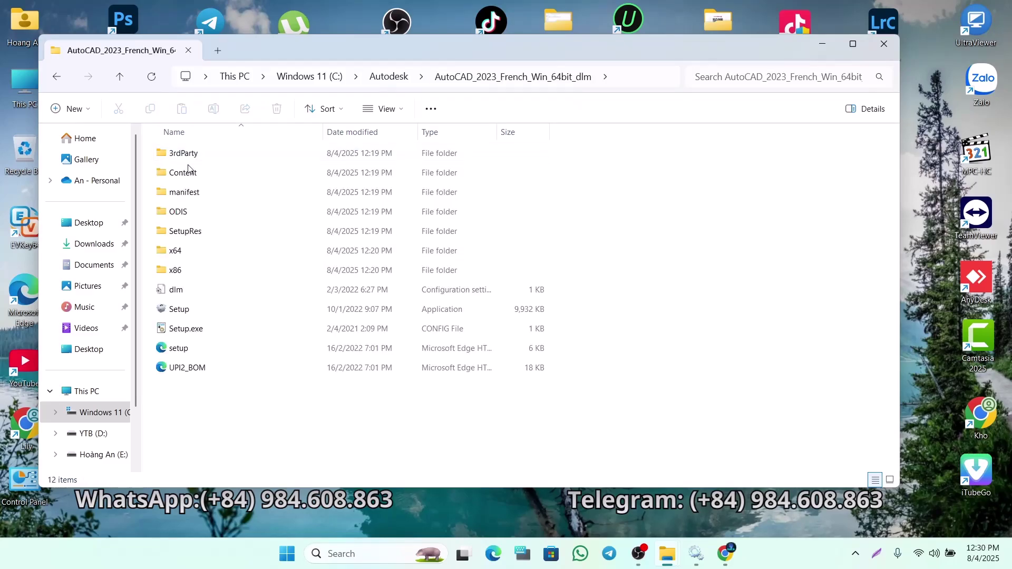
{"action": "left_click", "coordinate": [181, 213]}
{"action": "double_click", "coordinate": [181, 213]}
Run AdODIS-installer as administrator, accept the license agreement and complete the Autodesk On-Demand Install Services setup.
{"action": "left_click", "coordinate": [181, 213]}
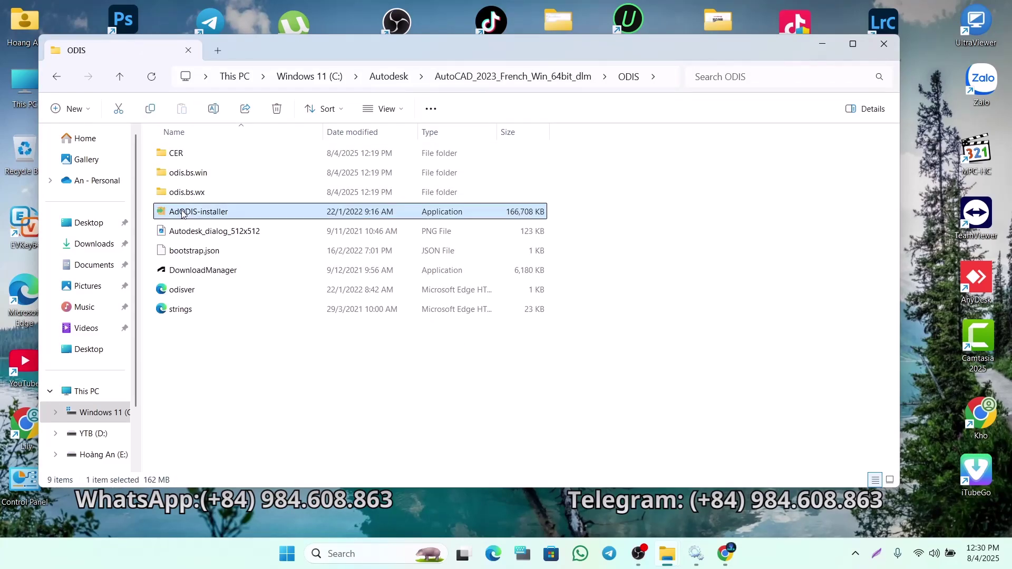
{"action": "right_click", "coordinate": [181, 211]}
{"action": "left_click", "coordinate": [252, 292]}
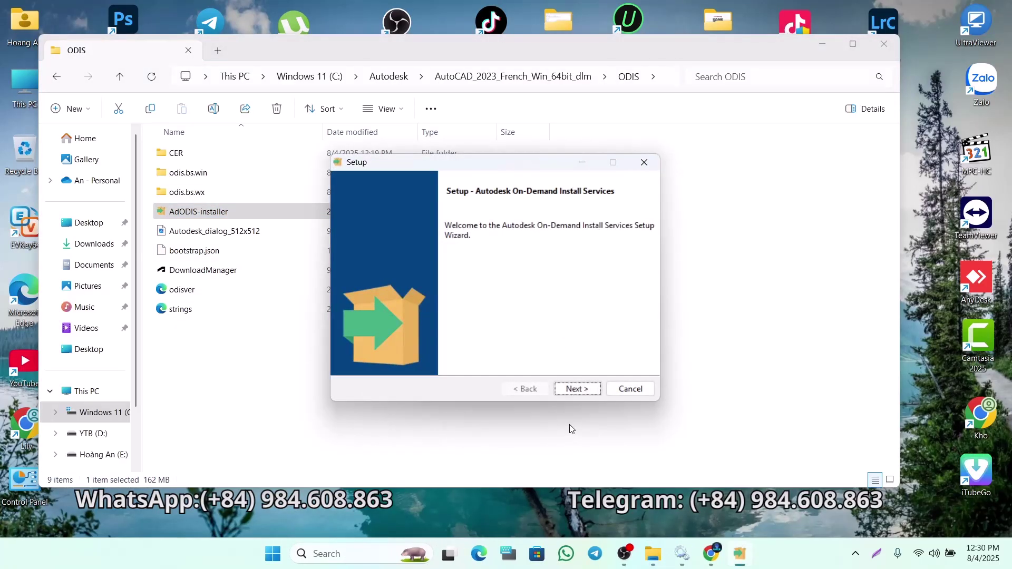
{"action": "left_click", "coordinate": [577, 389]}
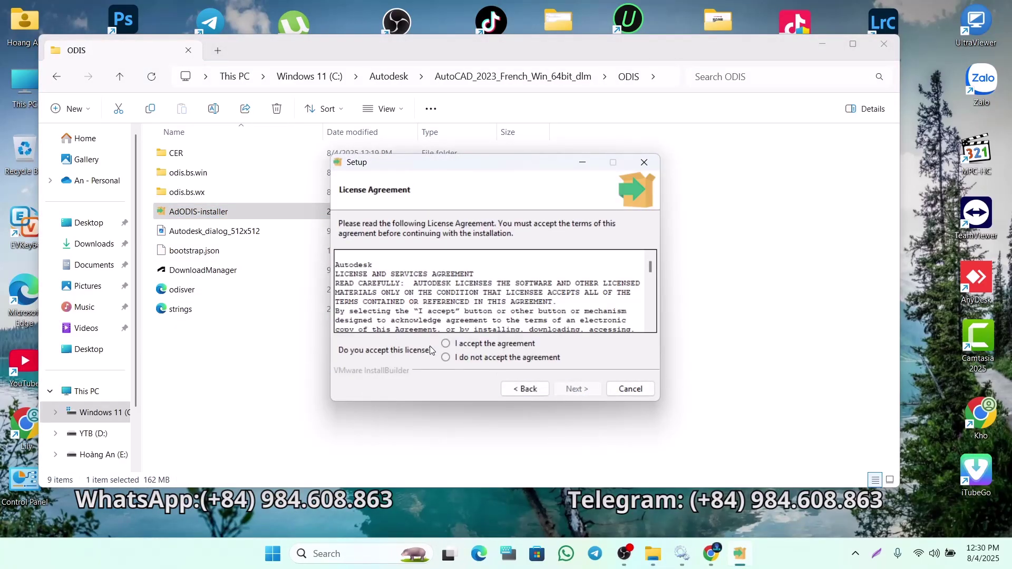
{"action": "left_click", "coordinate": [445, 343]}
{"action": "left_click", "coordinate": [576, 389]}
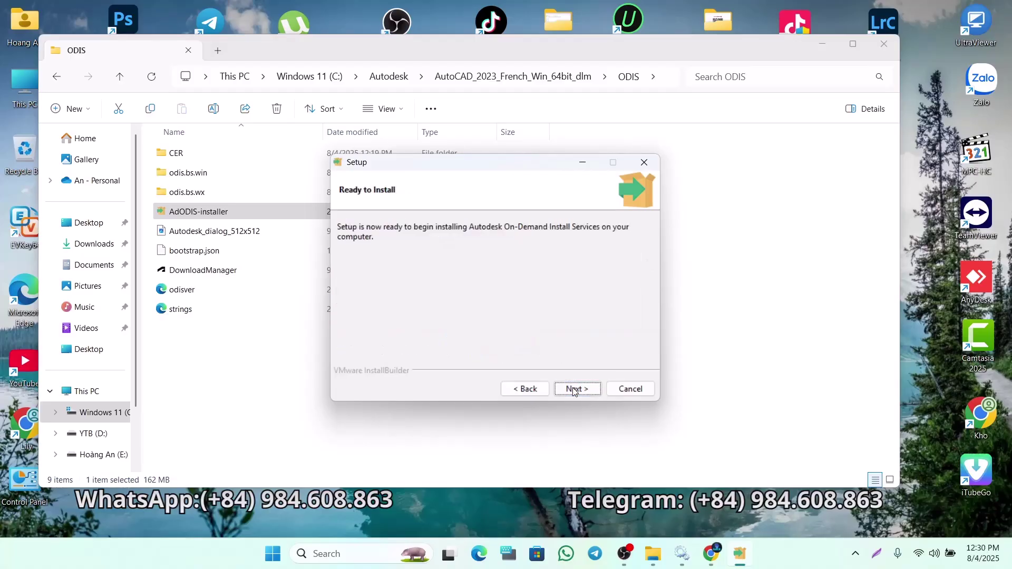
{"action": "left_click", "coordinate": [576, 389]}
{"action": "left_click", "coordinate": [878, 45]}
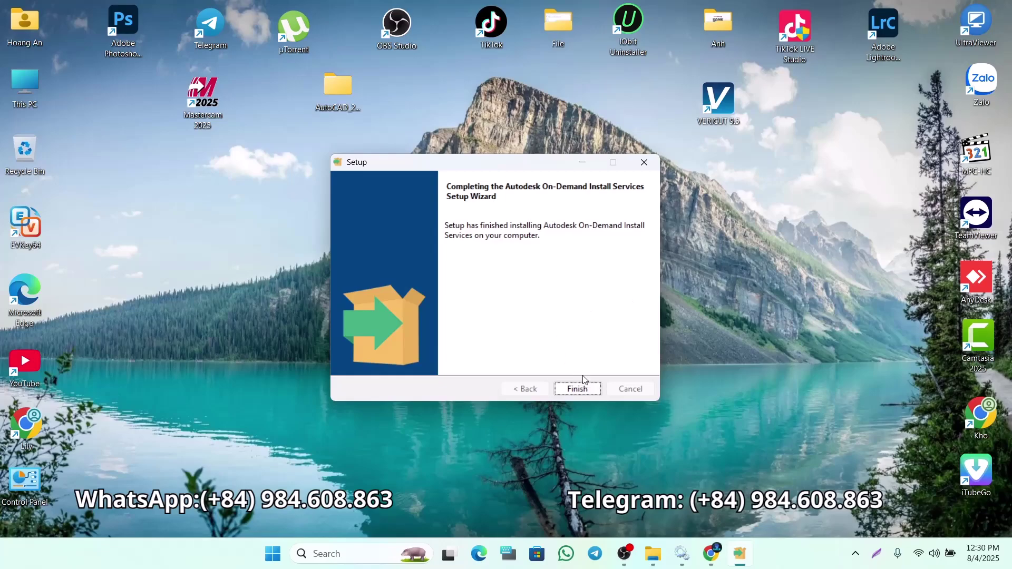
{"action": "left_click", "coordinate": [583, 389]}
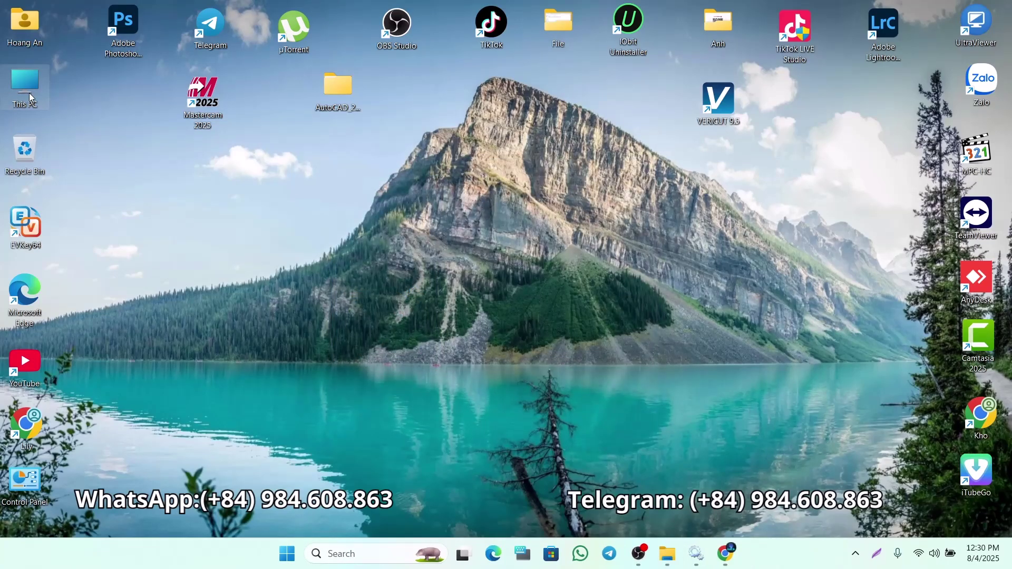
Open the V1 folder at C:\Program Files\Autodesk\AdODIS\V1.
{"action": "double_click", "coordinate": [29, 93]}
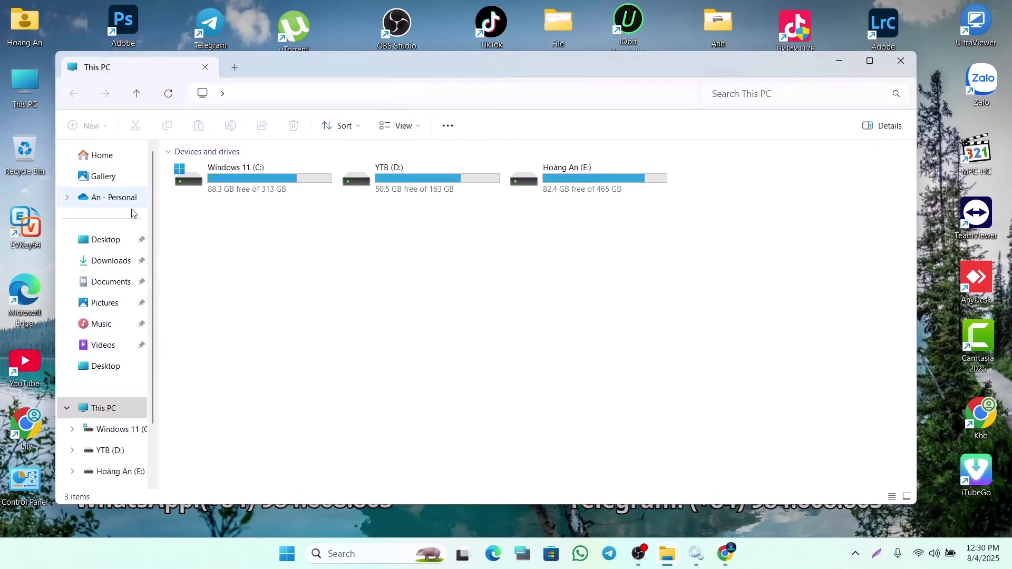
{"action": "left_click", "coordinate": [229, 184]}
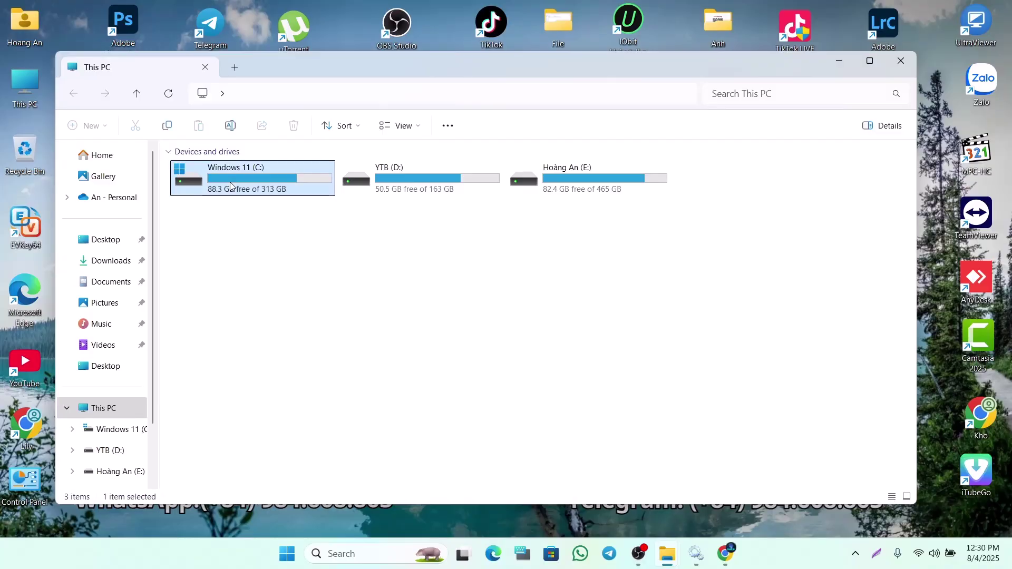
{"action": "double_click", "coordinate": [230, 184]}
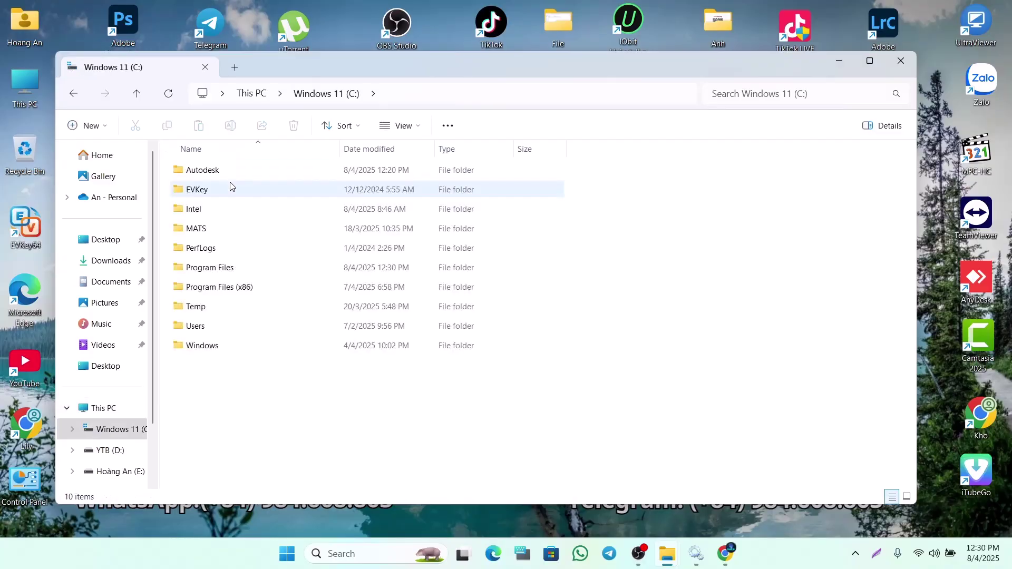
{"action": "double_click", "coordinate": [224, 269]}
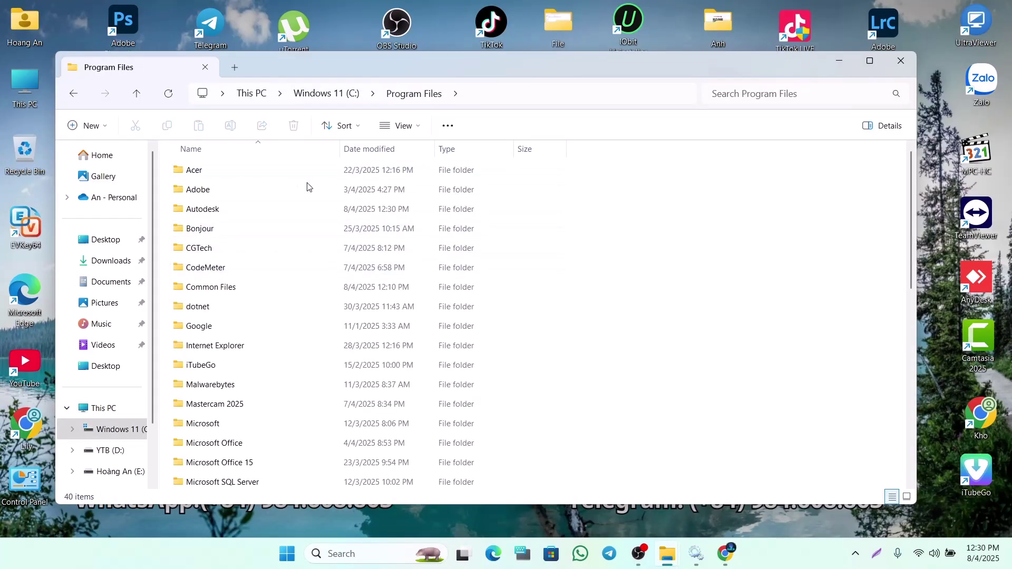
{"action": "left_click", "coordinate": [200, 209]}
{"action": "double_click", "coordinate": [199, 210]}
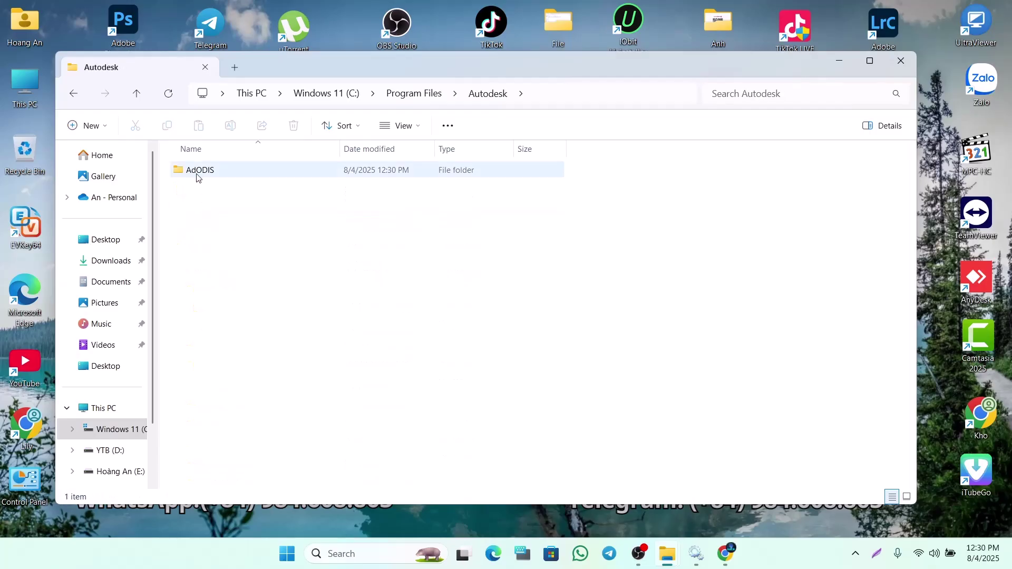
{"action": "double_click", "coordinate": [196, 170]}
{"action": "double_click", "coordinate": [196, 171]}
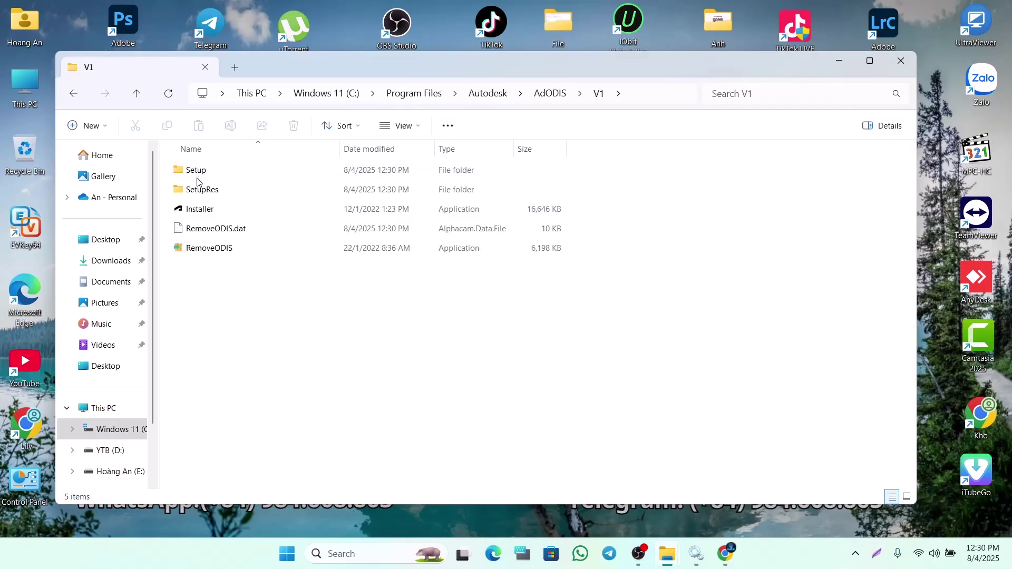
Run RemoveODIS as administrator to uninstall Autodesk On-Demand Install Services, and decline the computer restart.
{"action": "left_click", "coordinate": [195, 252]}
{"action": "right_click", "coordinate": [196, 252]}
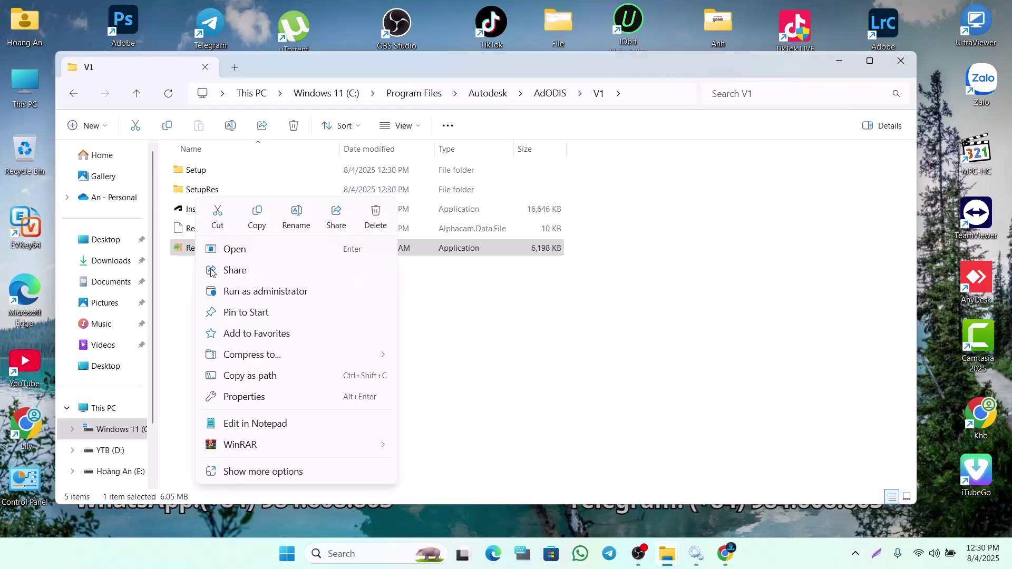
{"action": "left_click", "coordinate": [259, 292]}
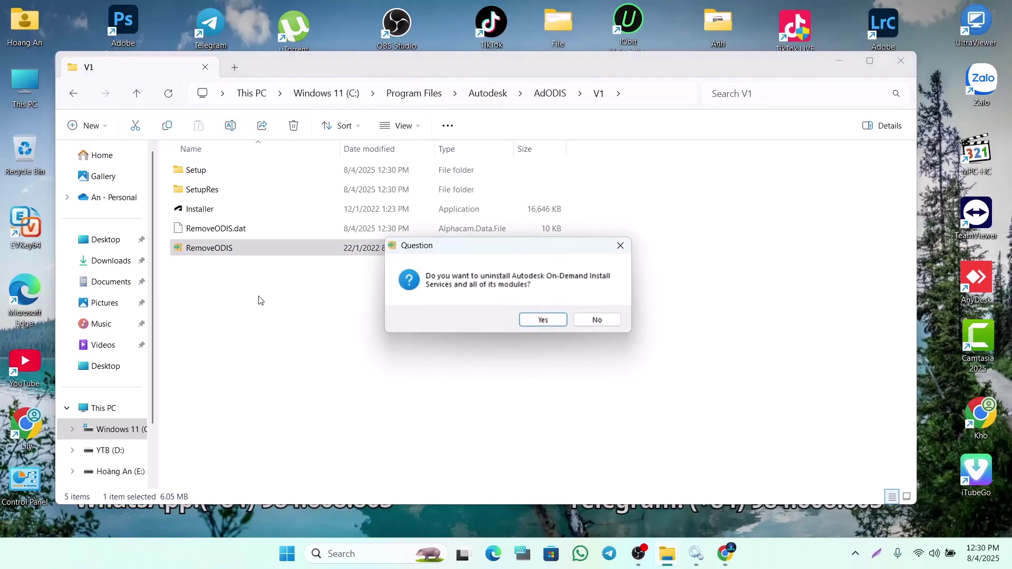
{"action": "left_click", "coordinate": [542, 319]}
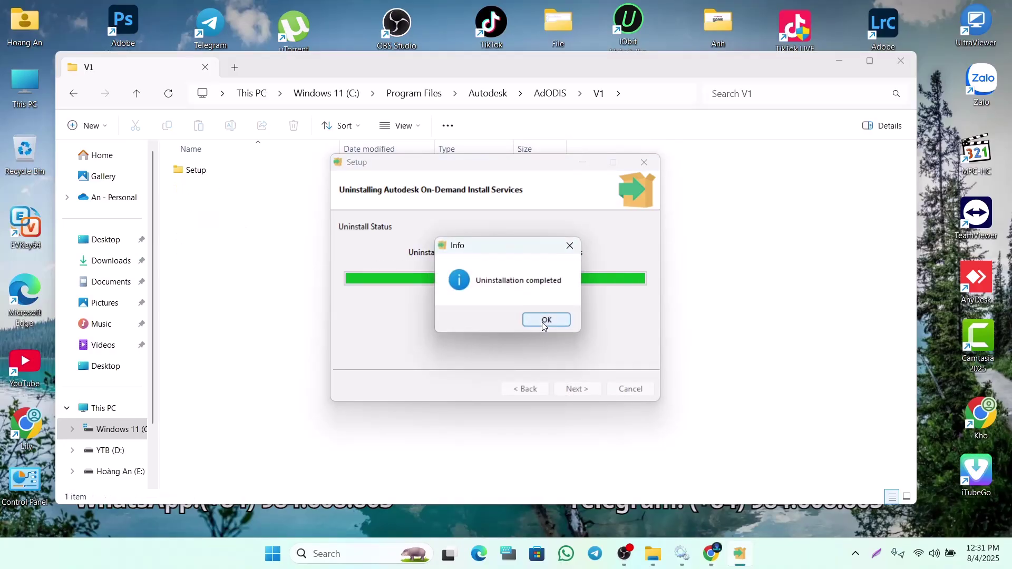
{"action": "left_click", "coordinate": [543, 322]}
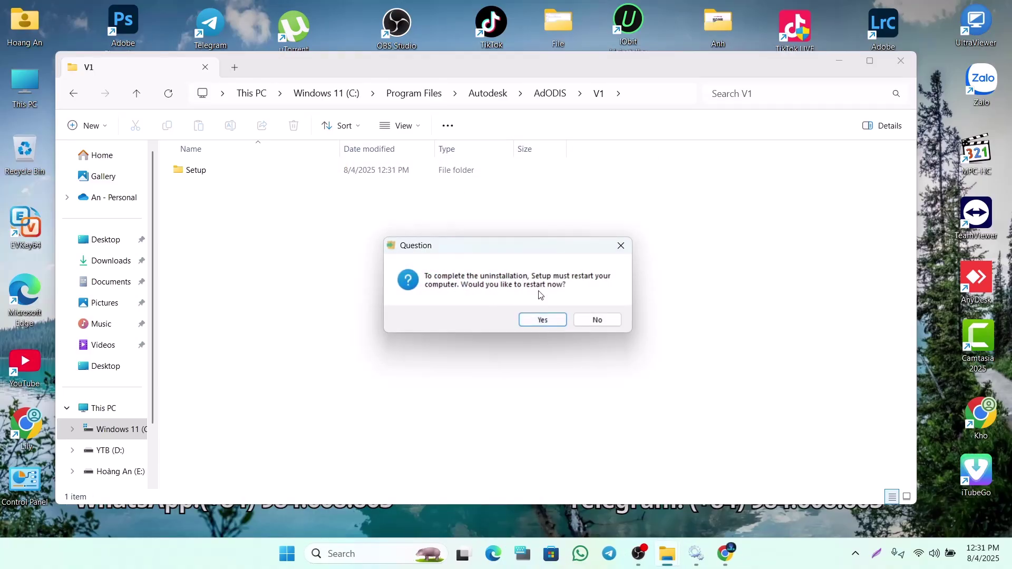
{"action": "left_click", "coordinate": [611, 322]}
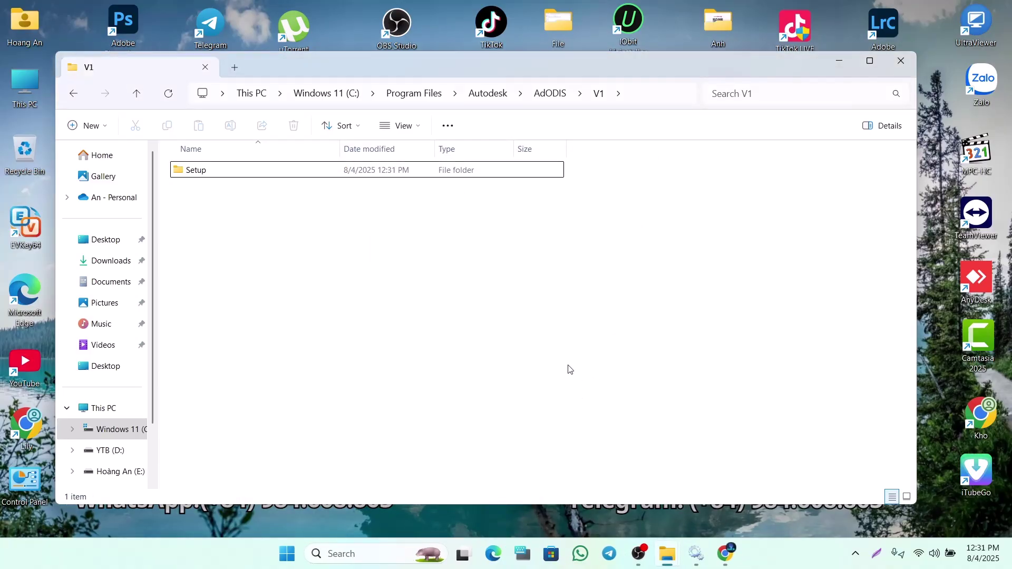
{"action": "left_click", "coordinate": [912, 61]}
{"action": "right_click", "coordinate": [560, 194]}
{"action": "left_click", "coordinate": [608, 251]}
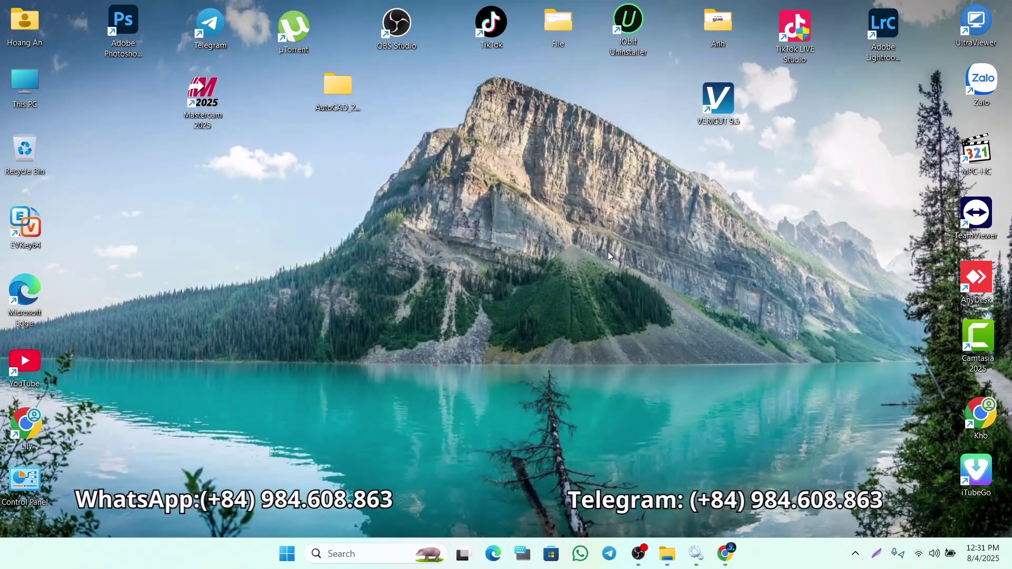
Launch the first AutoCAD_2023_French_Win_64bit_dlm package from the desktop folder and extract it to C:\Autodesk\.
{"action": "double_click", "coordinate": [325, 96]}
{"action": "double_click", "coordinate": [259, 186]}
{"action": "double_click", "coordinate": [259, 187]}
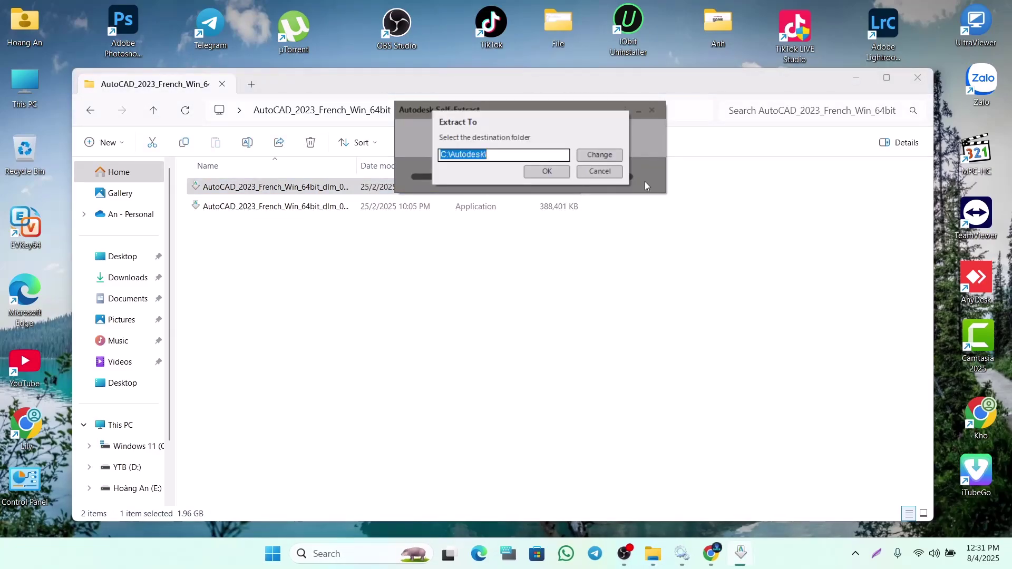
{"action": "left_click", "coordinate": [543, 172]}
{"action": "left_click", "coordinate": [917, 76]}
{"action": "left_click", "coordinate": [916, 77]}
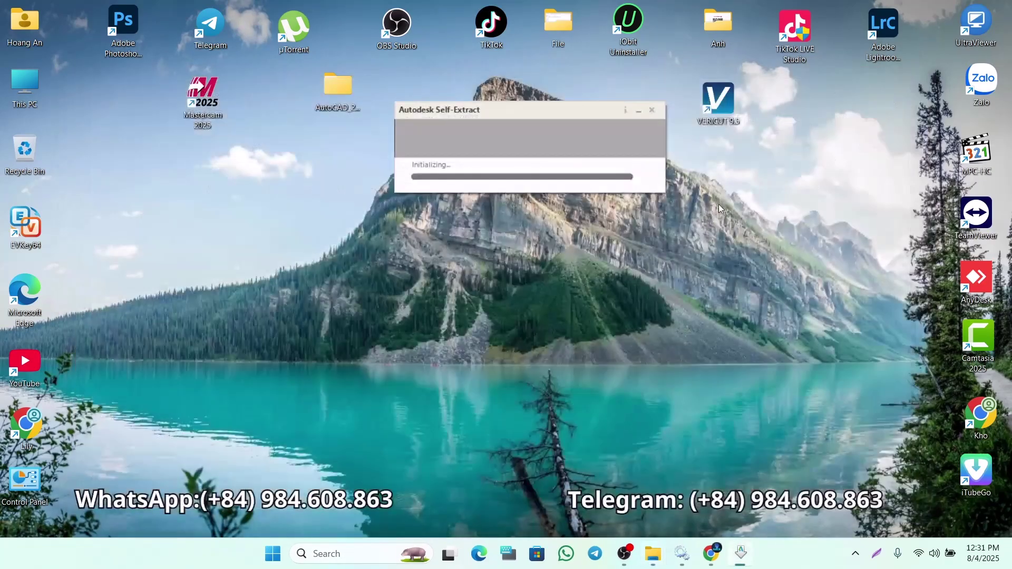
{"action": "left_click_drag", "start_coordinate": [532, 112], "coordinate": [470, 211]}
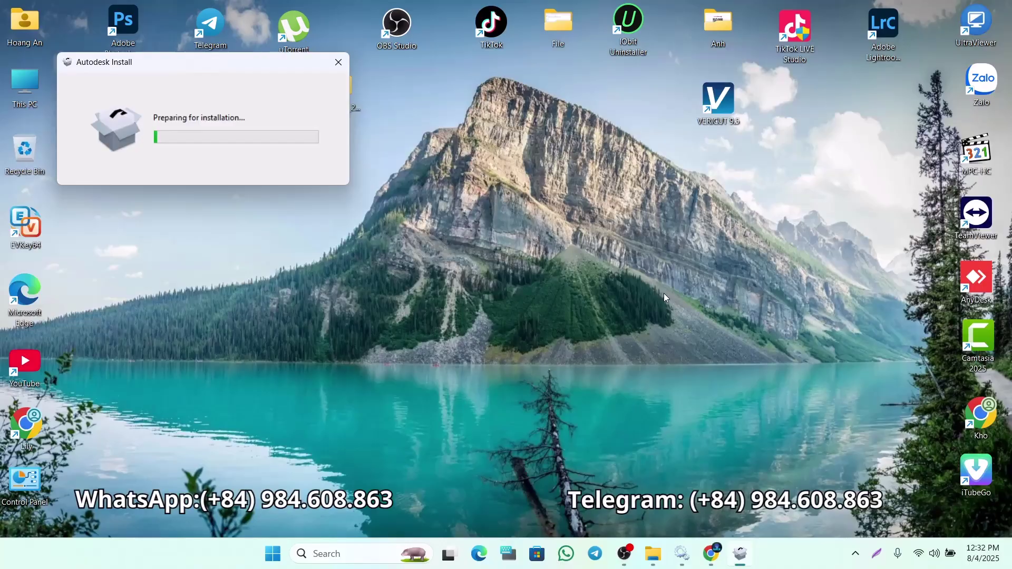
{"action": "left_click_drag", "start_coordinate": [204, 67], "coordinate": [397, 241]}
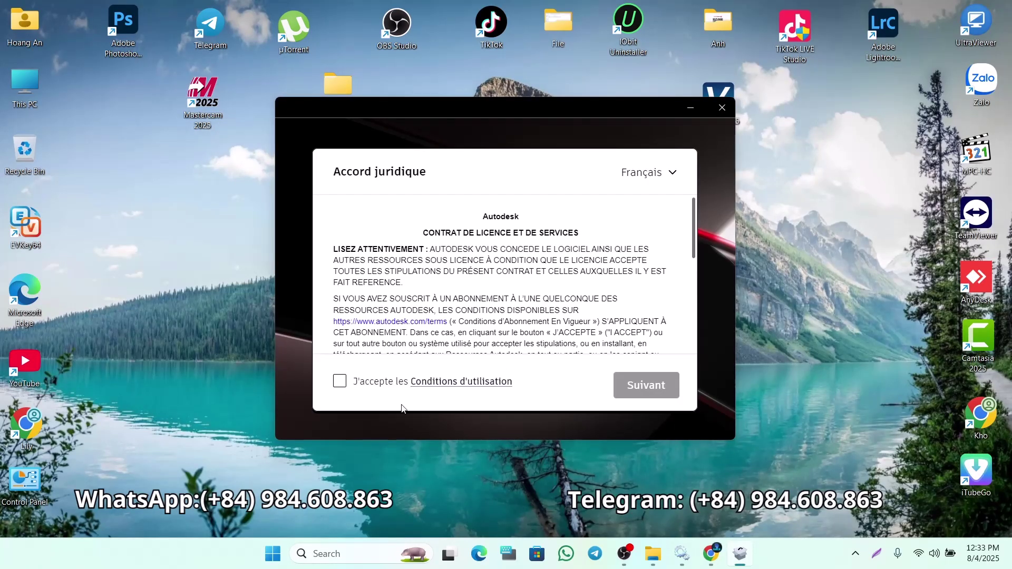
Accept the terms of use and start installing AutoCAD 2023 in C:\Program Files\Autodesk.
{"action": "left_click", "coordinate": [340, 382]}
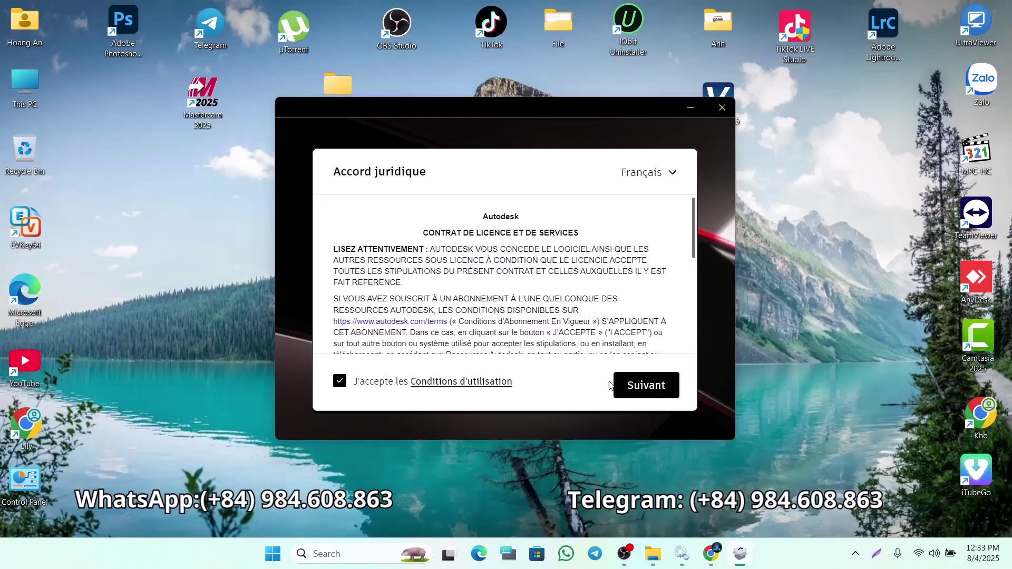
{"action": "left_click", "coordinate": [641, 391]}
{"action": "left_click", "coordinate": [678, 413]}
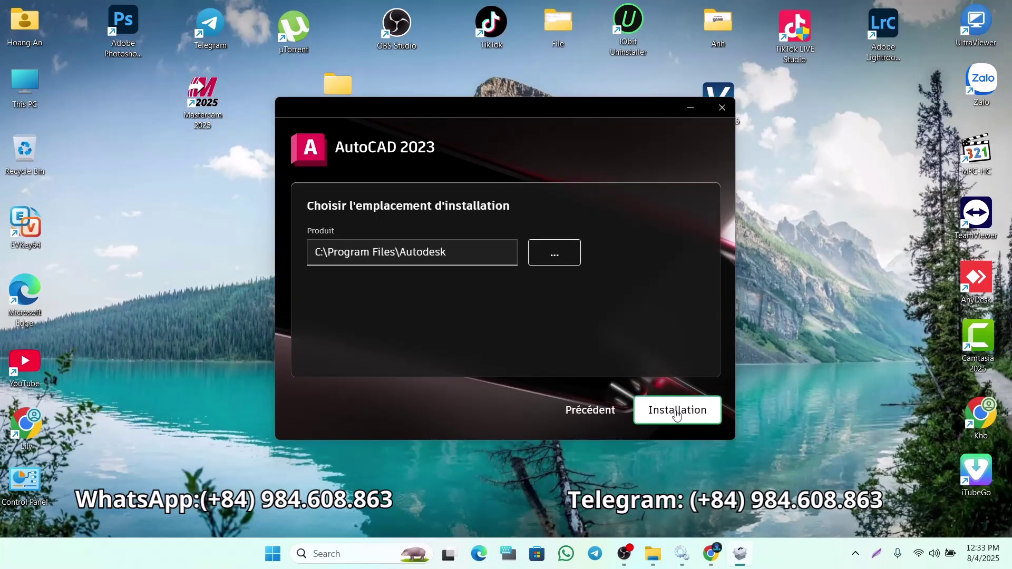